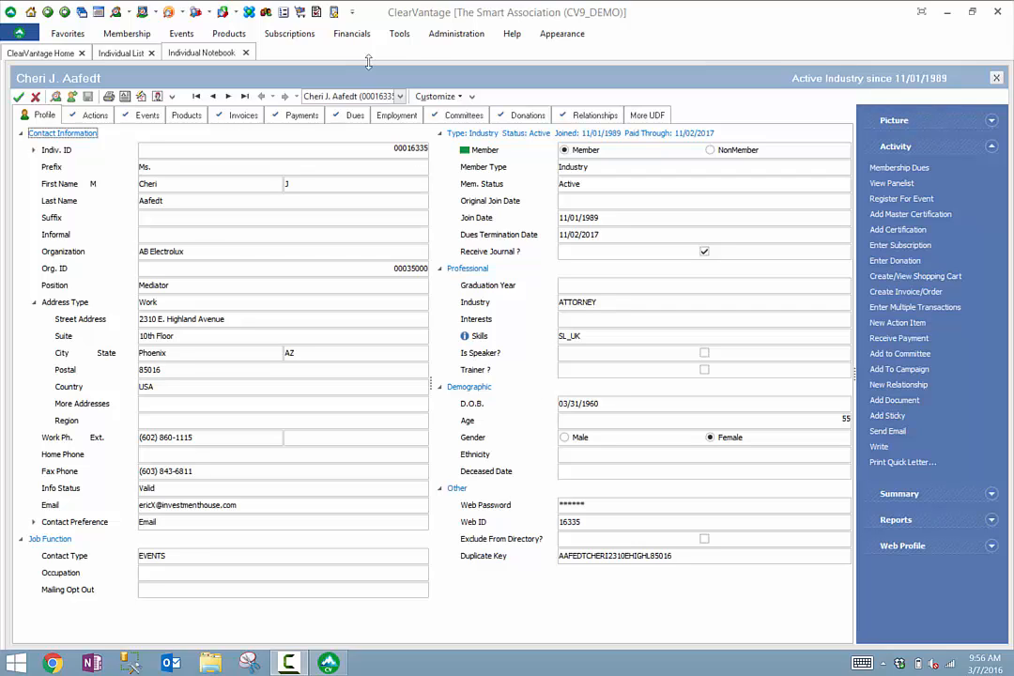
Open Customize ClearVantage and load the field specifications of the Customer table.
click(439, 37)
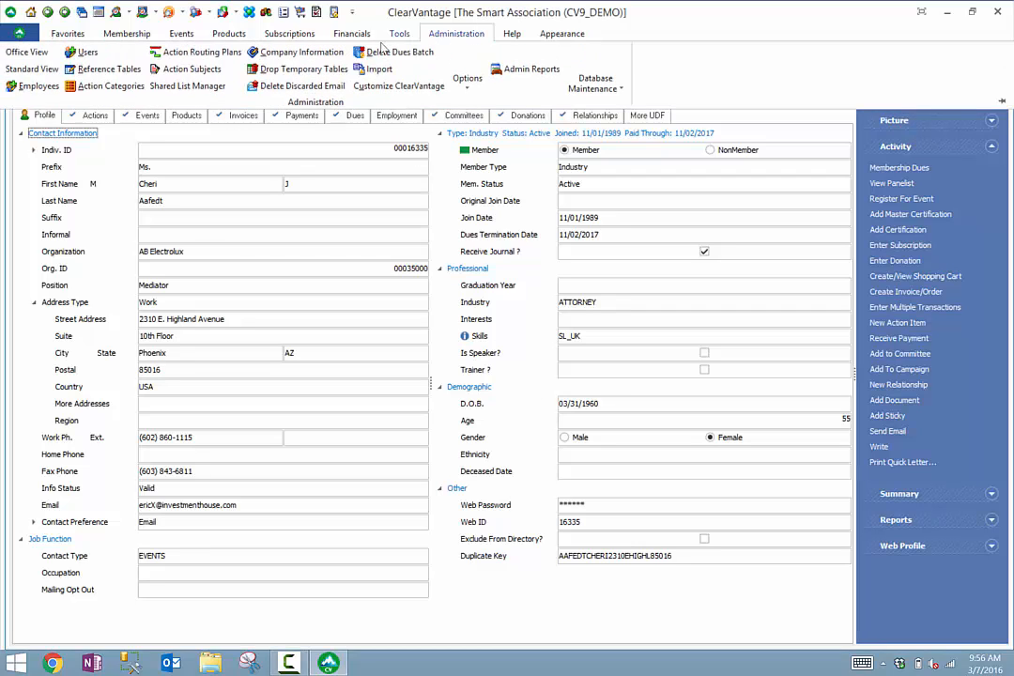
click(360, 92)
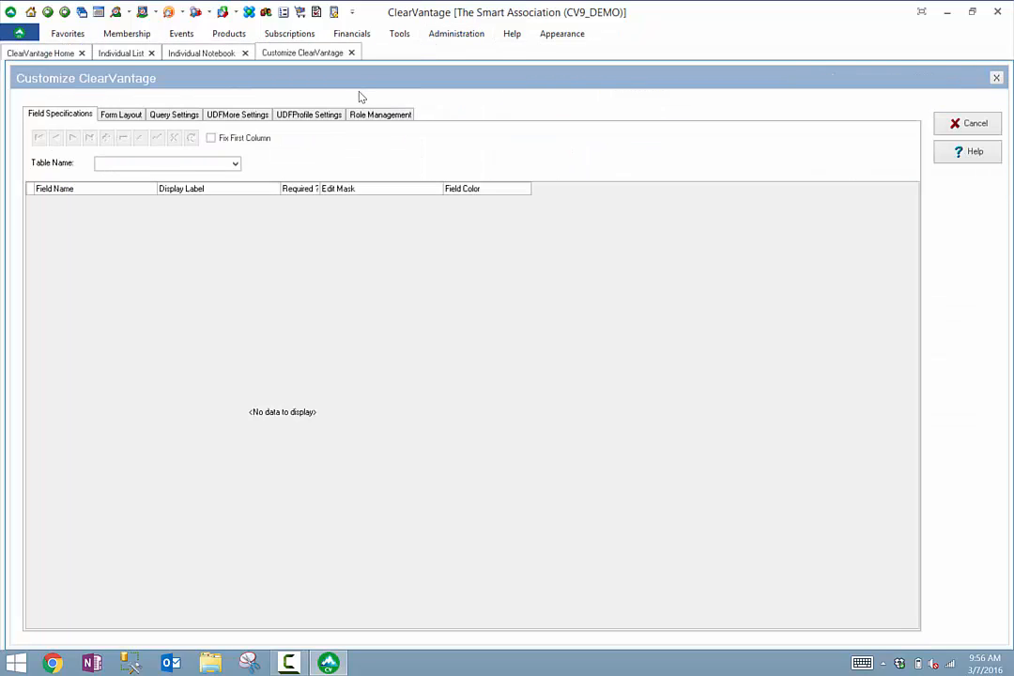
click(235, 165)
click(235, 165)
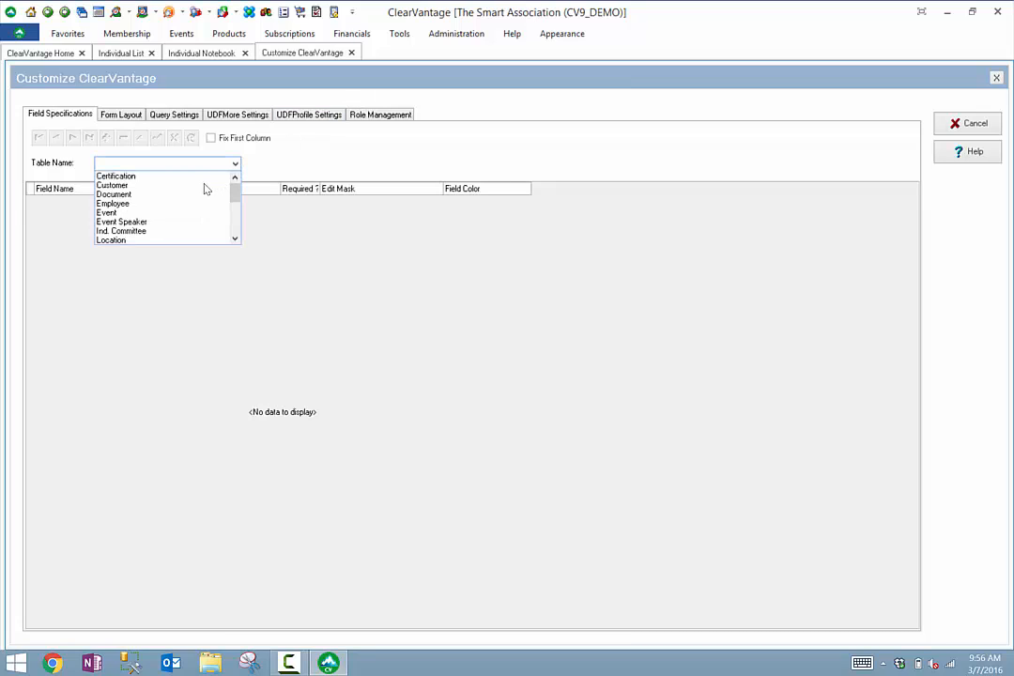
click(207, 186)
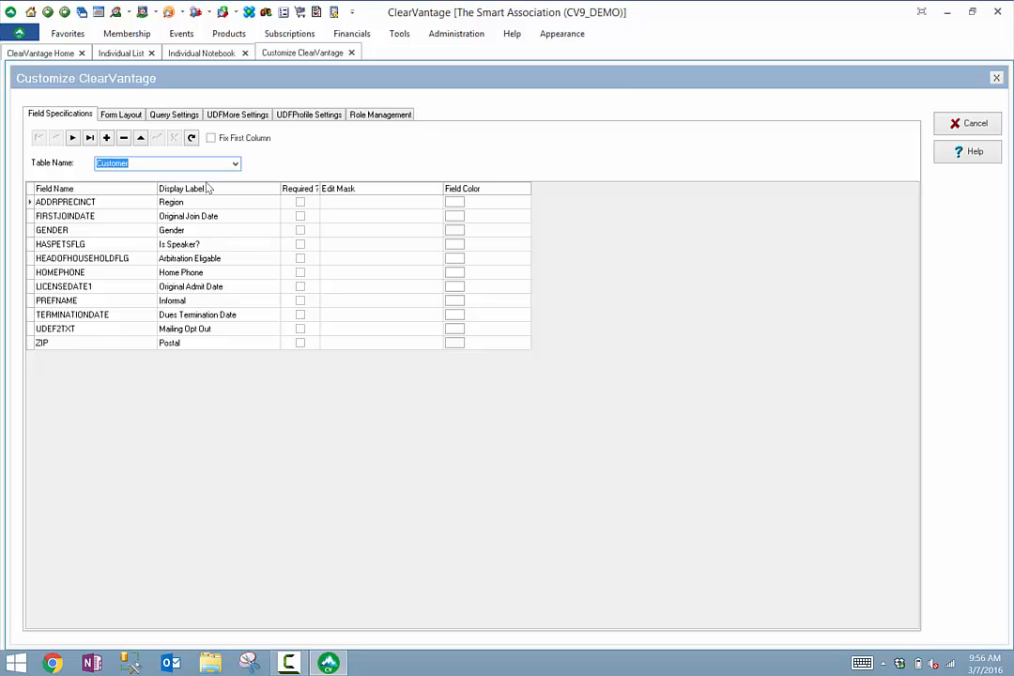
Add a field specification for ISTRAINERFLG with the display label "Is Teacher?" and post the record.
click(107, 138)
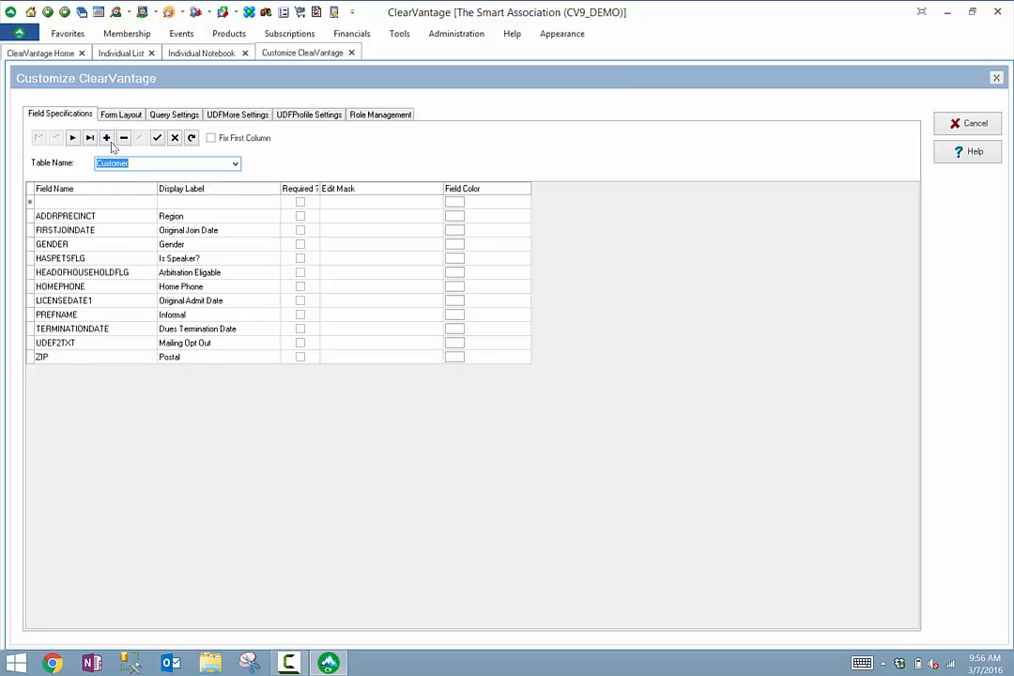
click(101, 203)
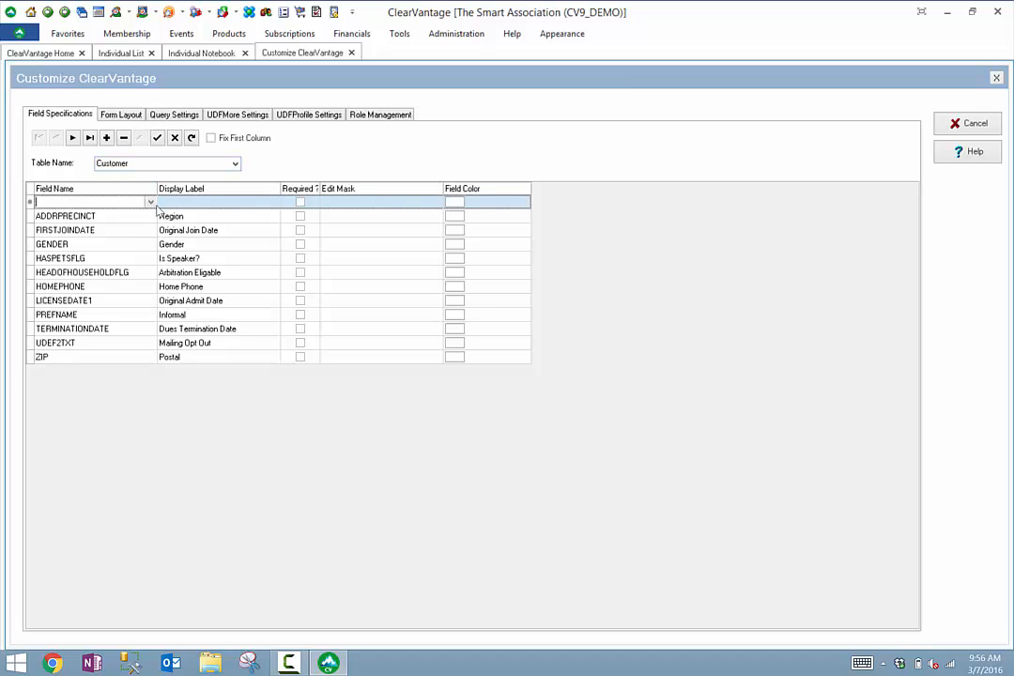
click(150, 203)
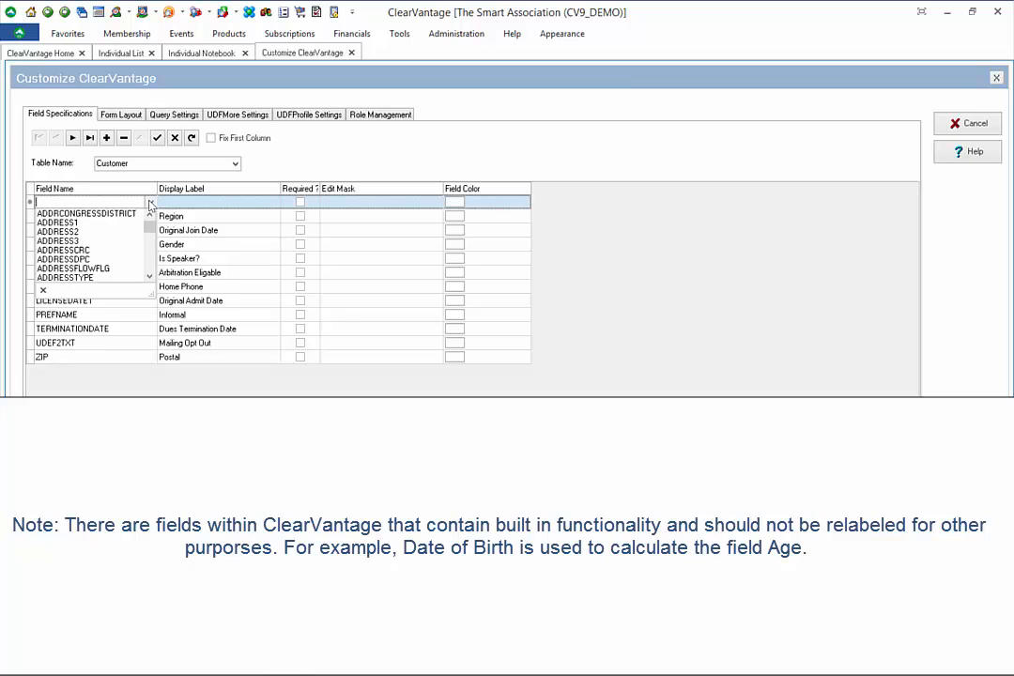
click(98, 262)
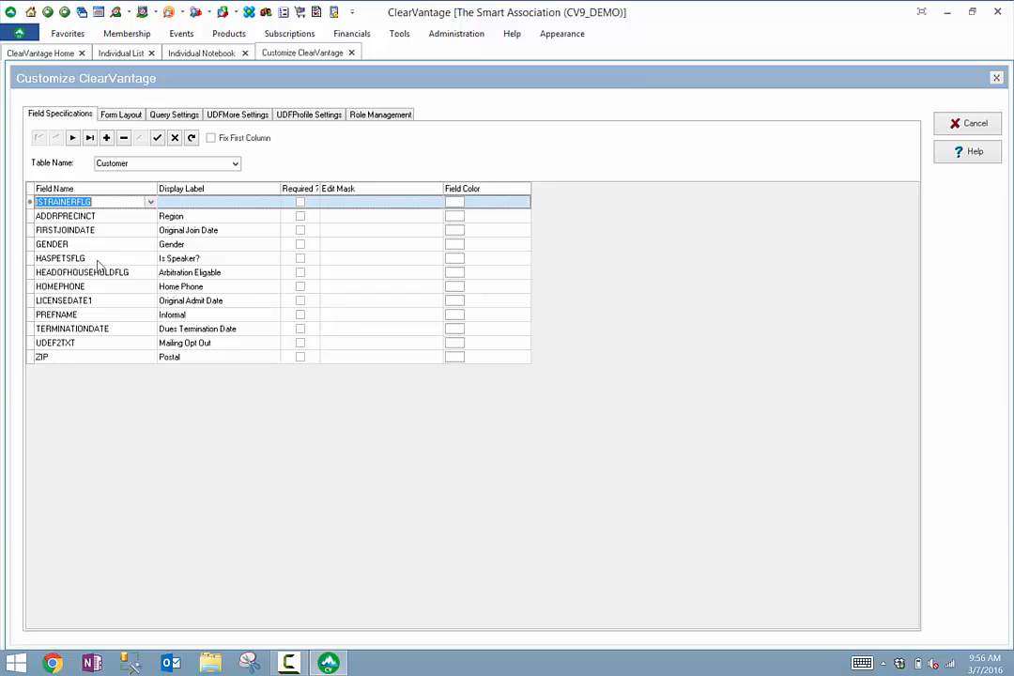
click(196, 201)
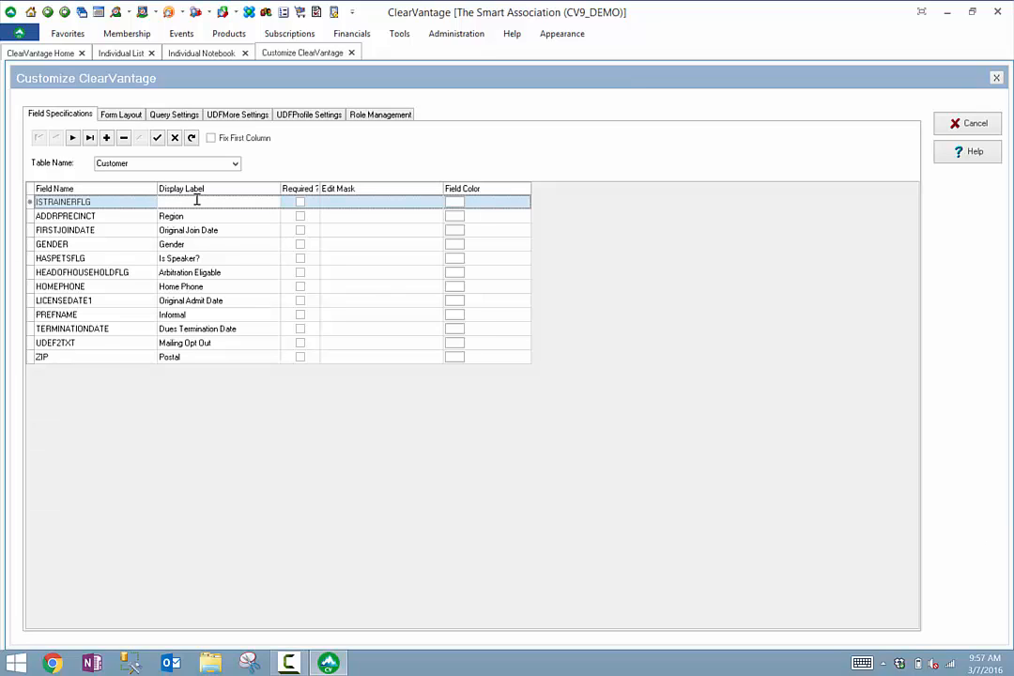
text(Is Teacher?)
click(158, 139)
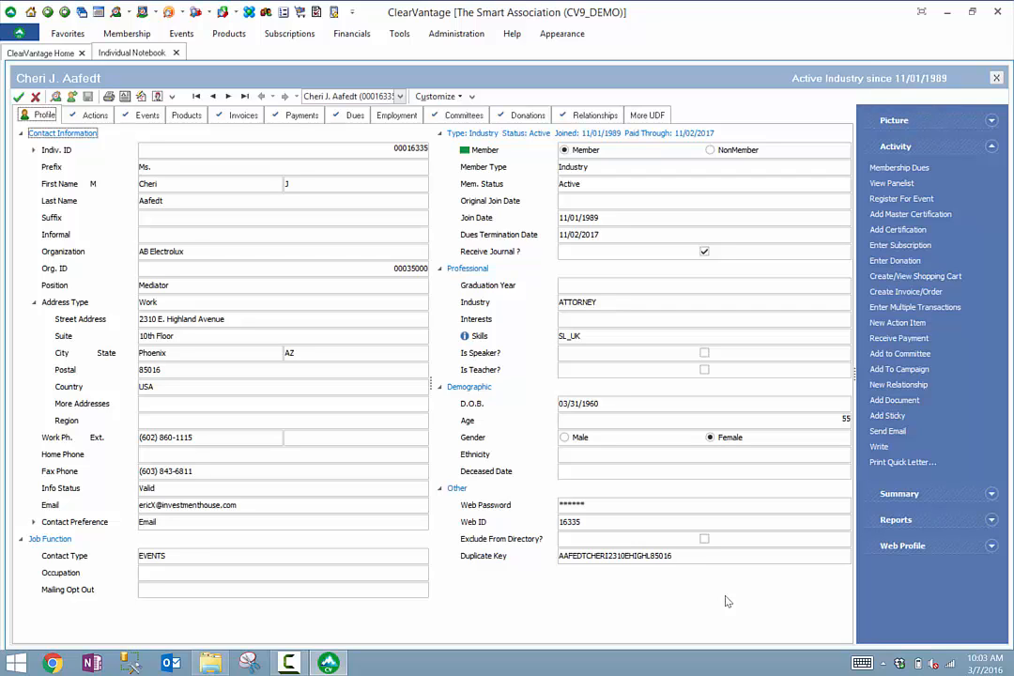
Reopen Customize ClearVantage and load the UDFProfile settings of the Individual table.
click(442, 34)
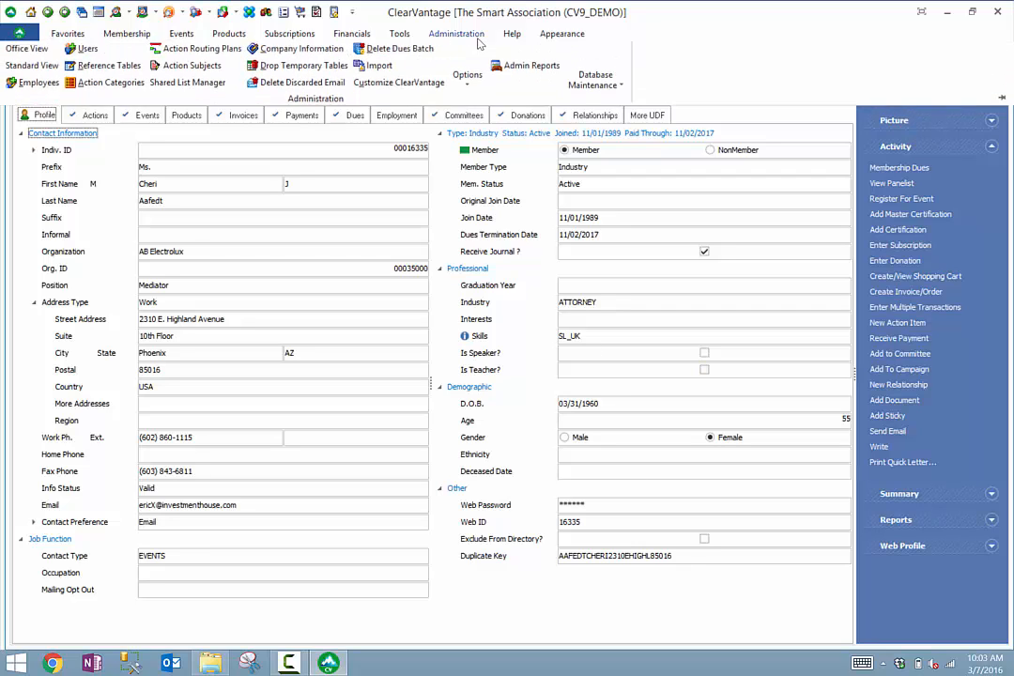
click(399, 86)
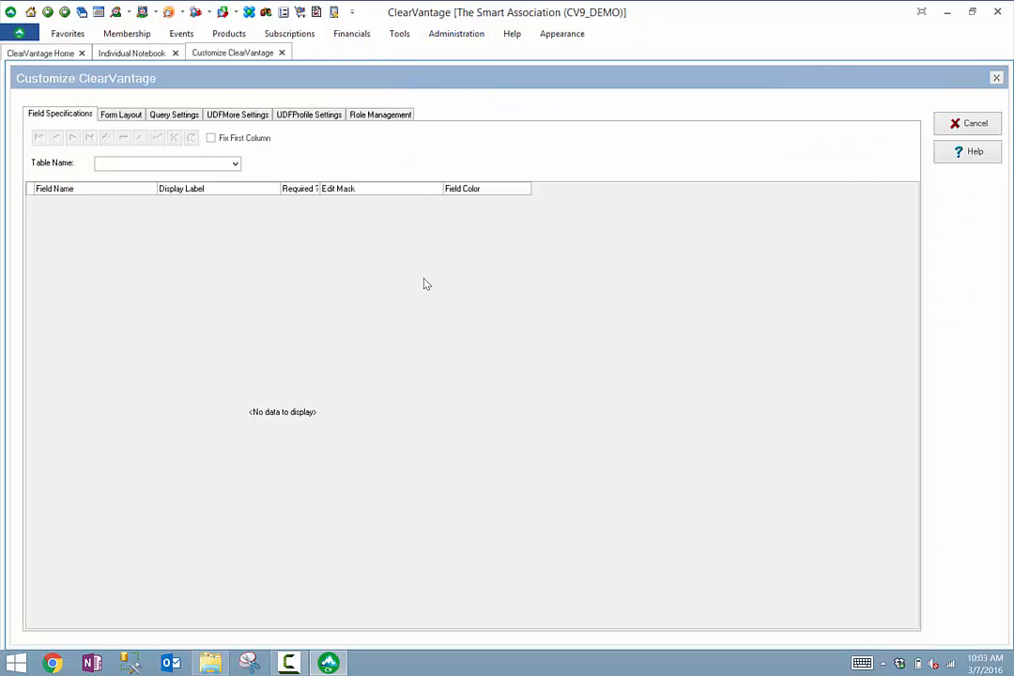
click(311, 116)
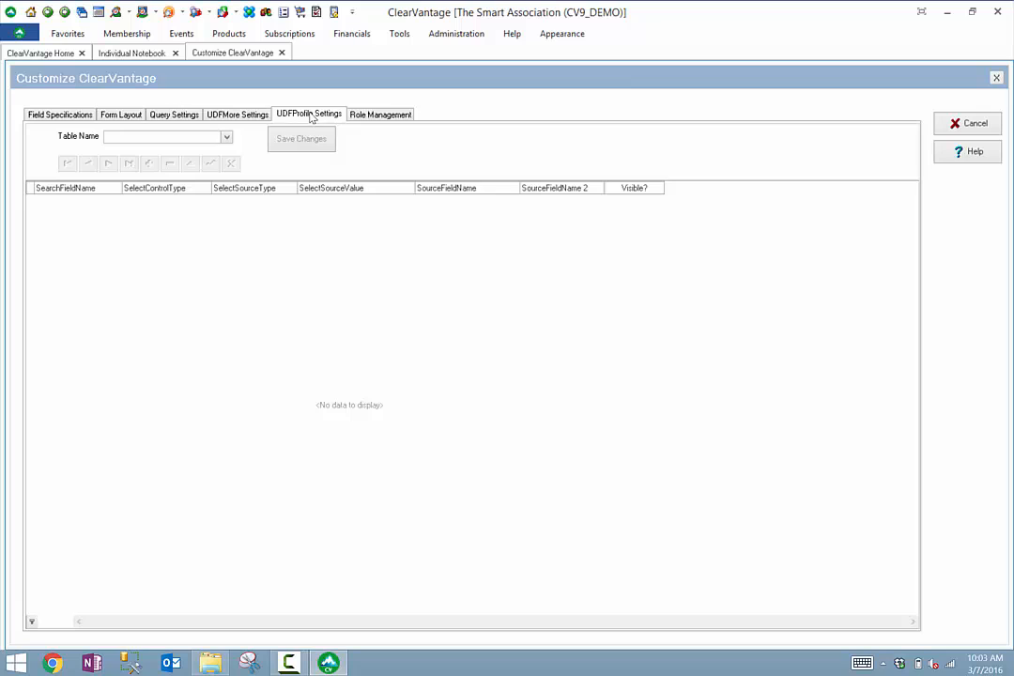
click(225, 138)
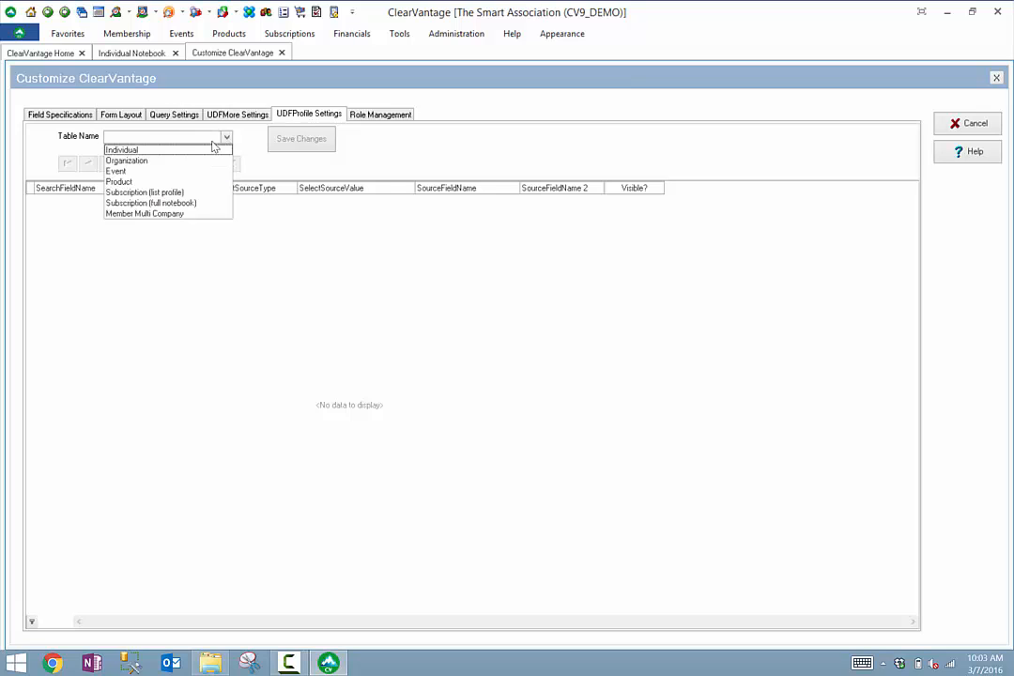
click(184, 148)
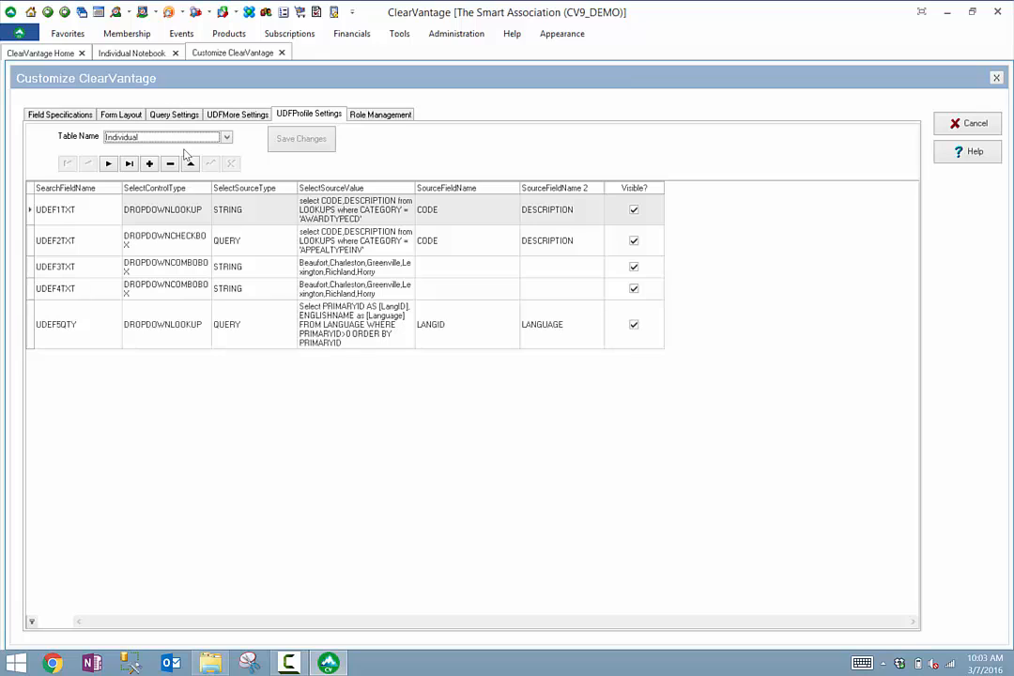
Add a new profile setting record for the search field UDEF5TXT.
click(150, 164)
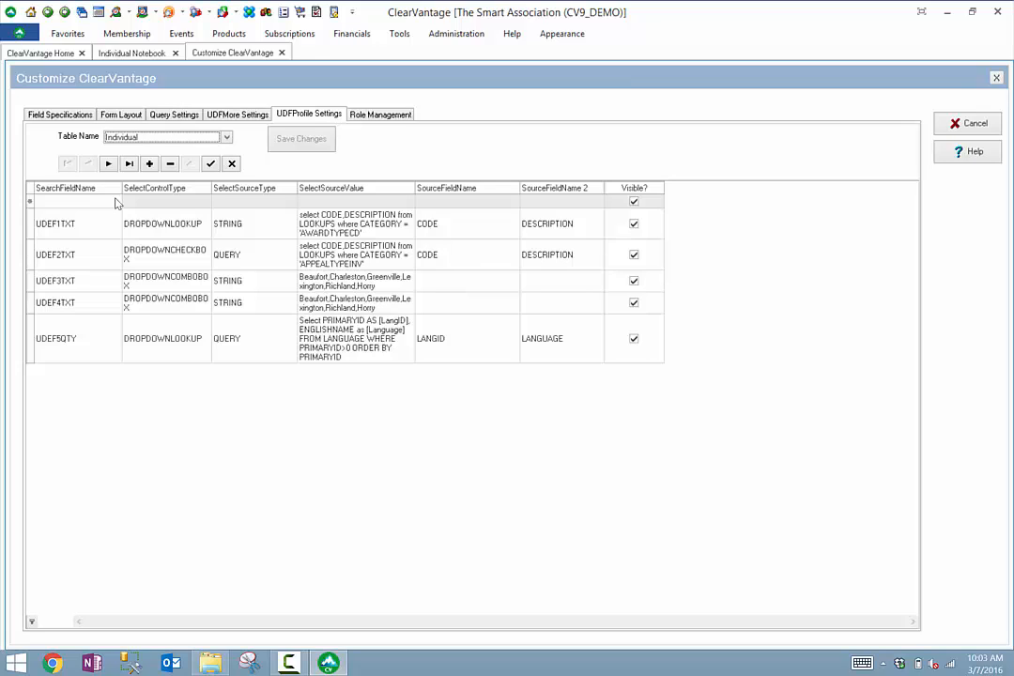
click(117, 203)
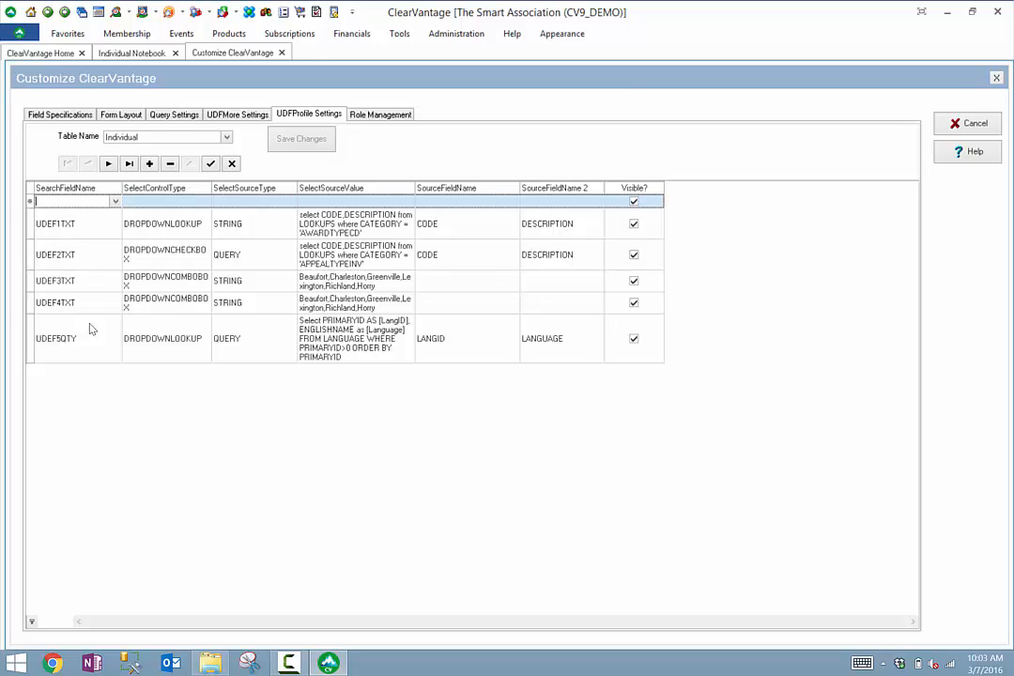
click(115, 201)
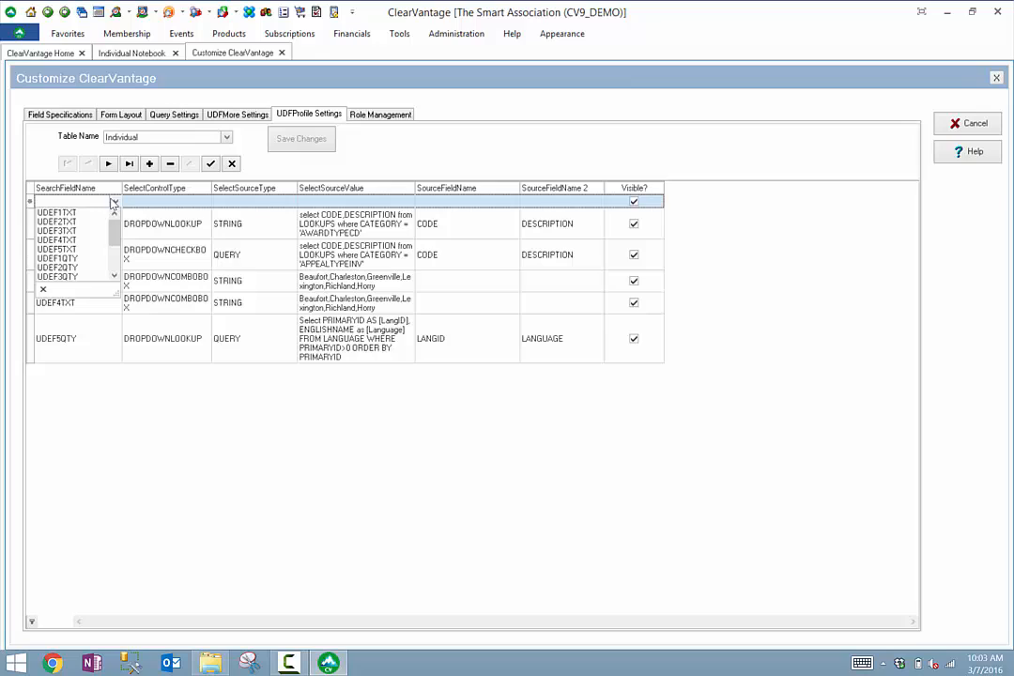
click(72, 248)
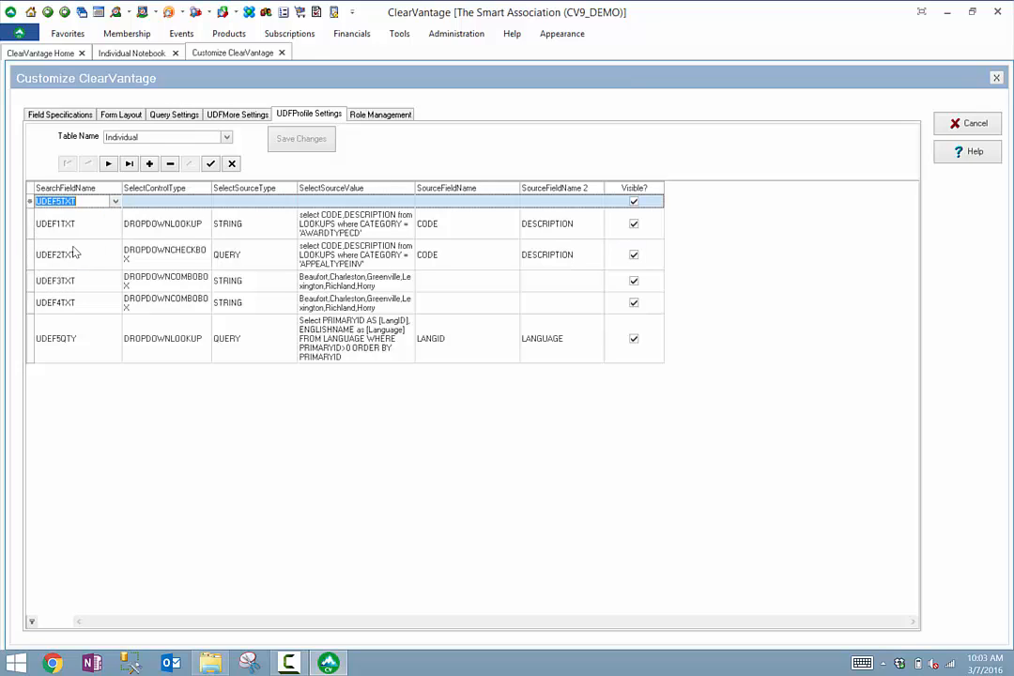
Give UDEF5TXT the control type DATEEDIT, leave its source columns blank, and save the profile setting changes.
click(177, 202)
click(205, 204)
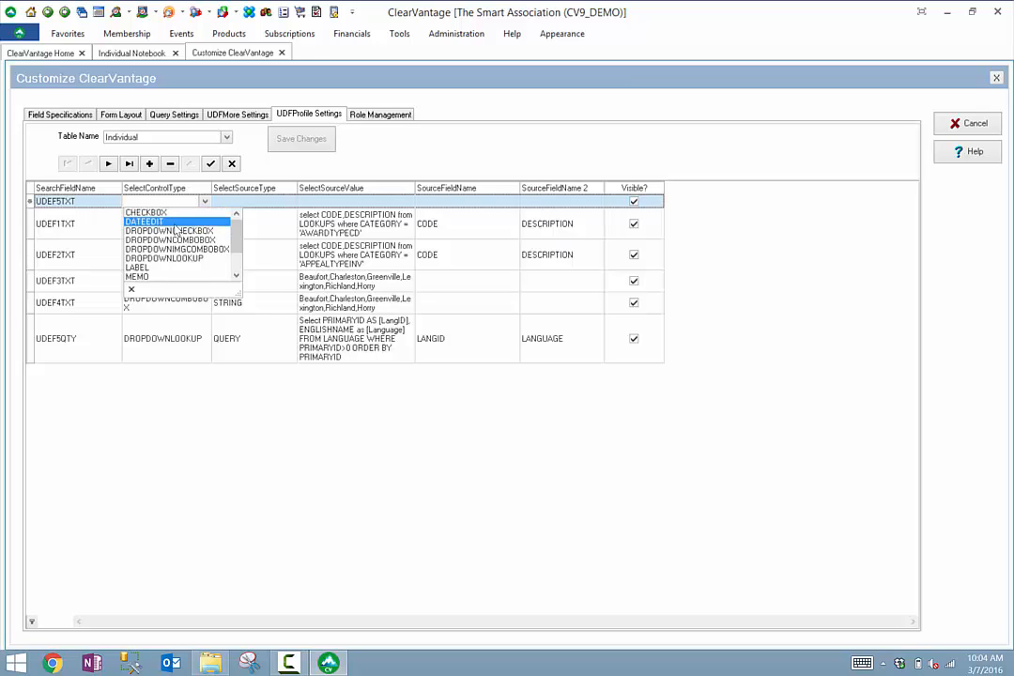
click(175, 223)
key(Tab)
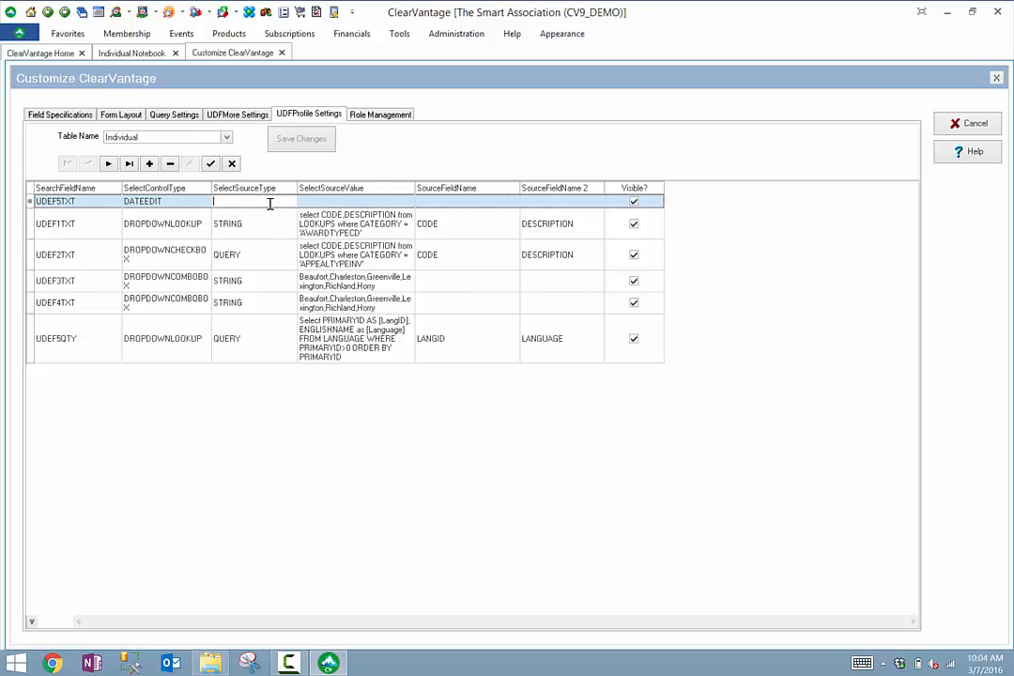
click(334, 202)
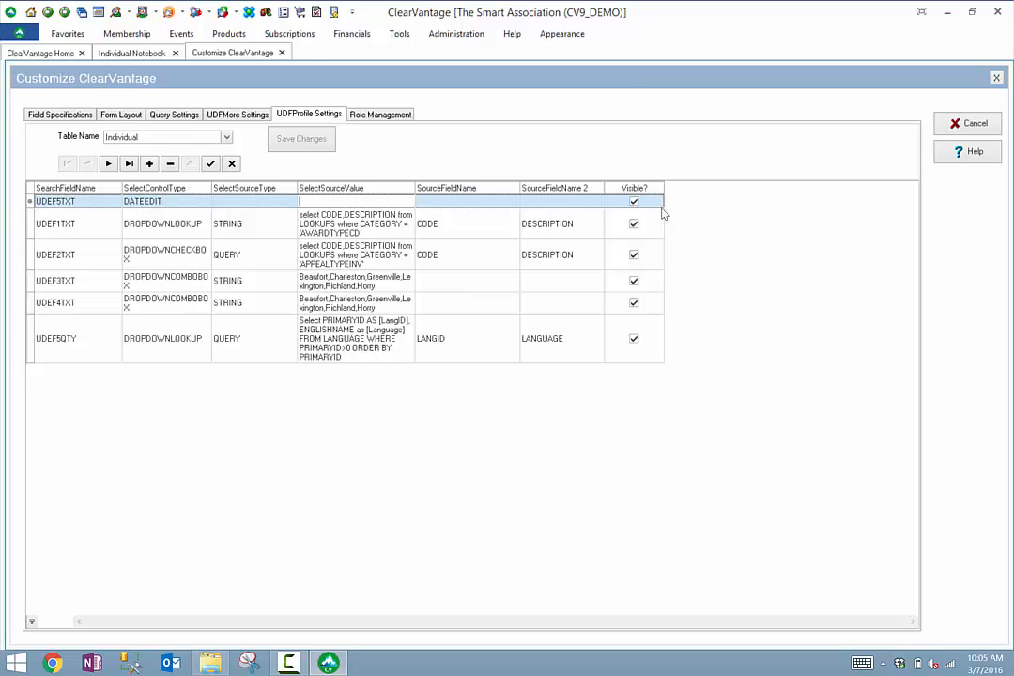
click(477, 297)
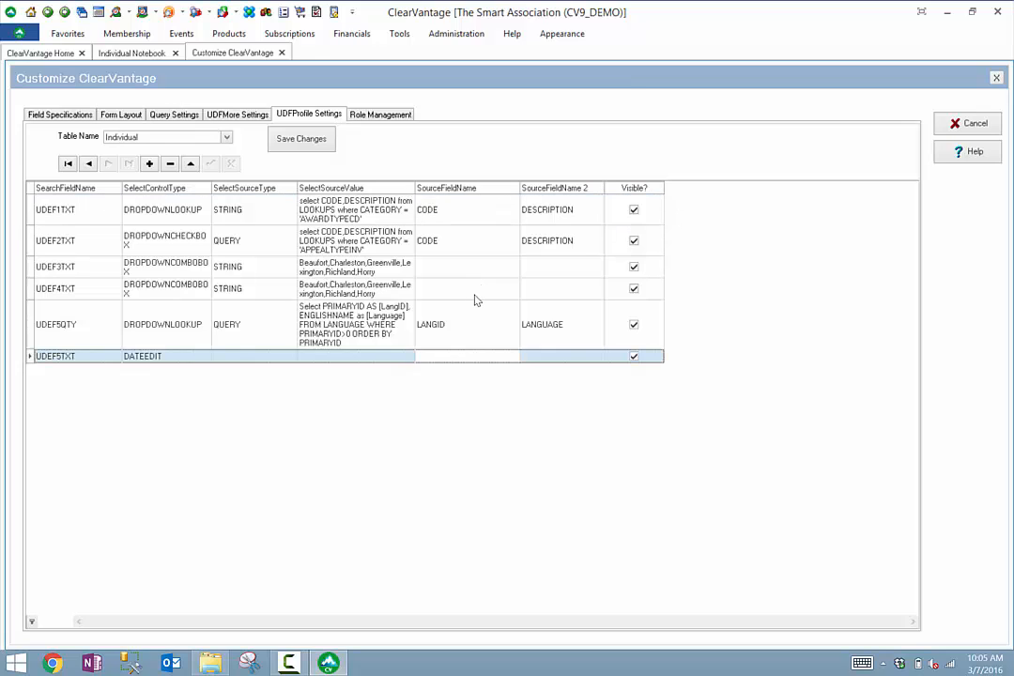
click(283, 143)
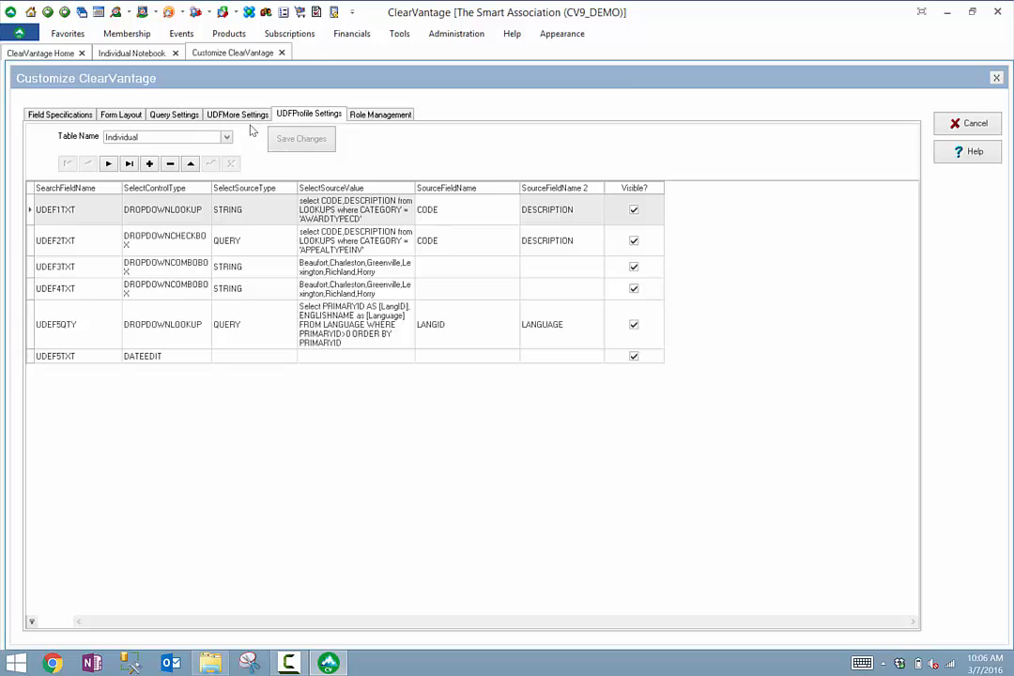
Load the query settings of the Individual query.
click(224, 116)
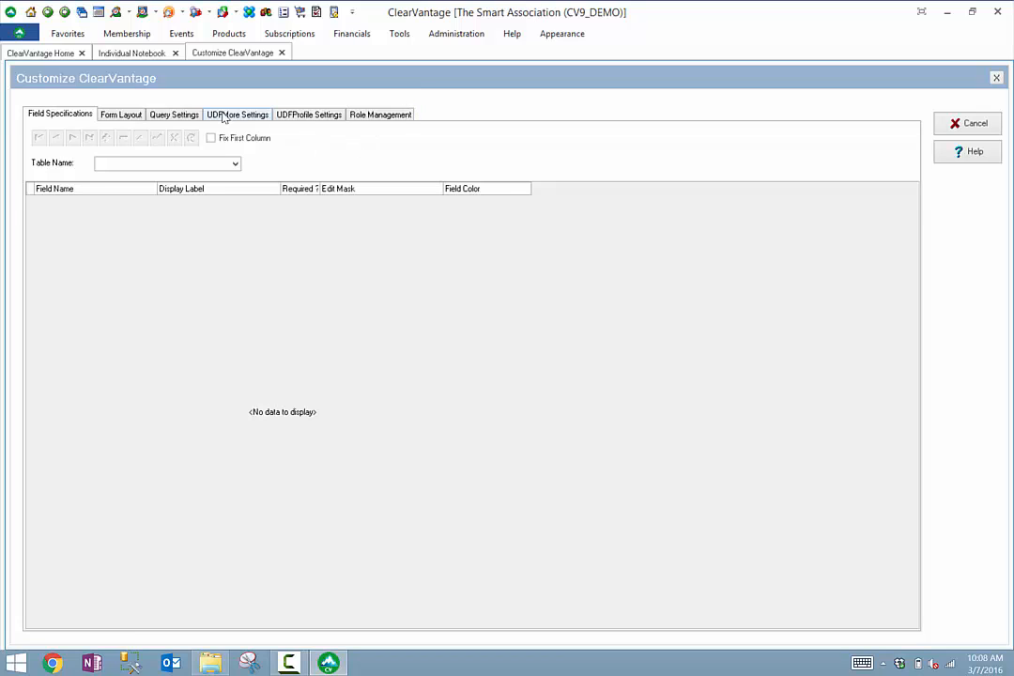
click(177, 115)
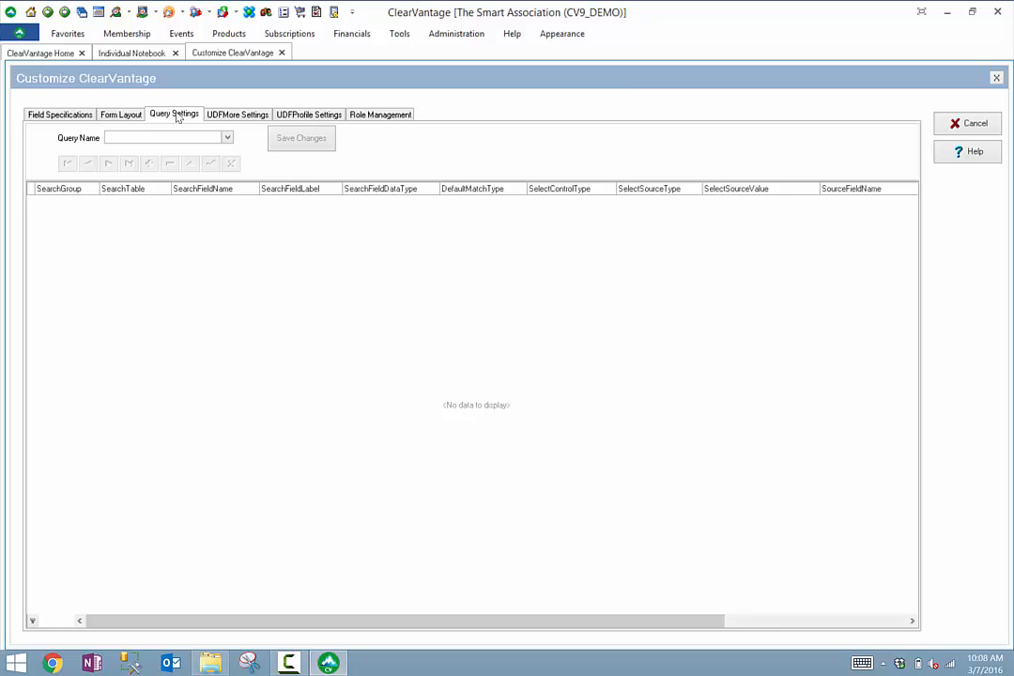
click(175, 114)
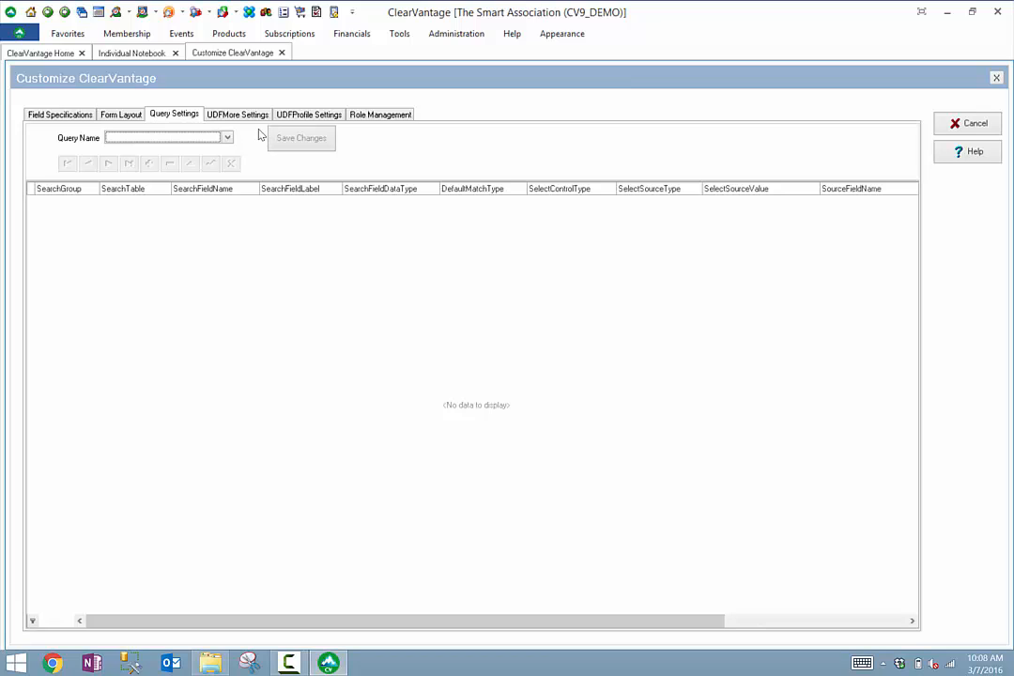
click(227, 138)
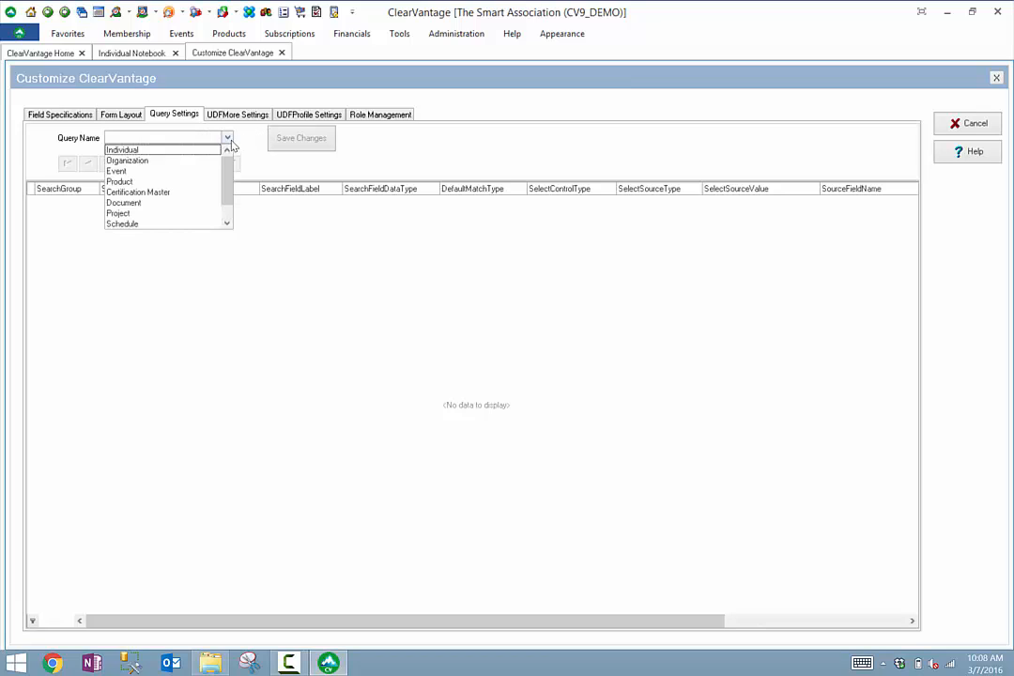
click(218, 150)
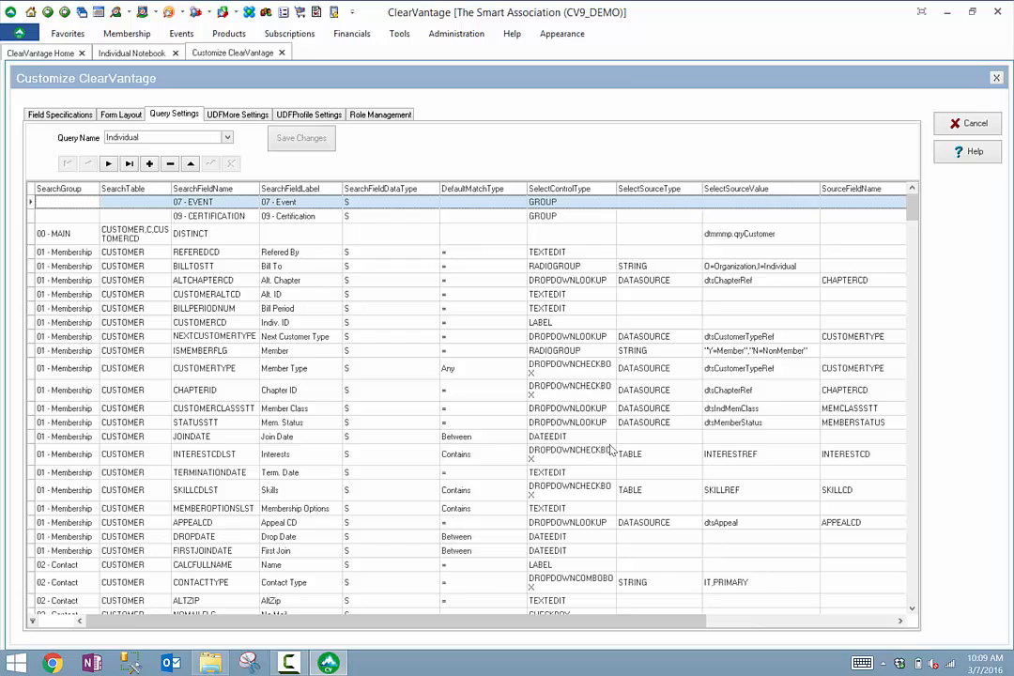
Add a query record with search group "03 - Demographic", search table CUSTOMER and search field name ISTRAINERFLG.
click(149, 164)
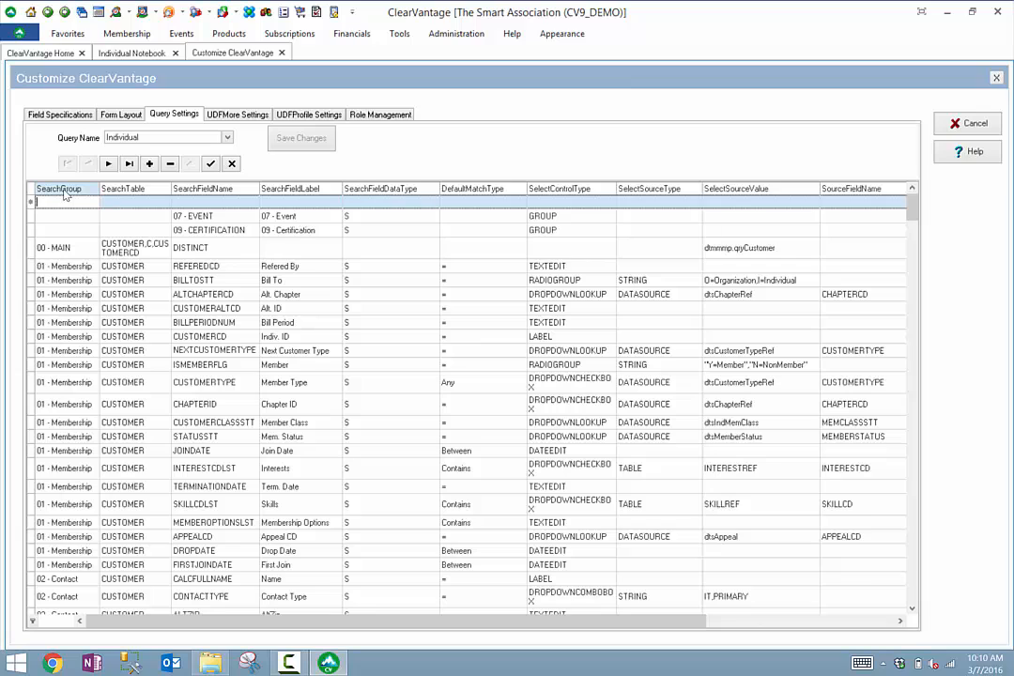
text(03 - Demographic)
click(148, 201)
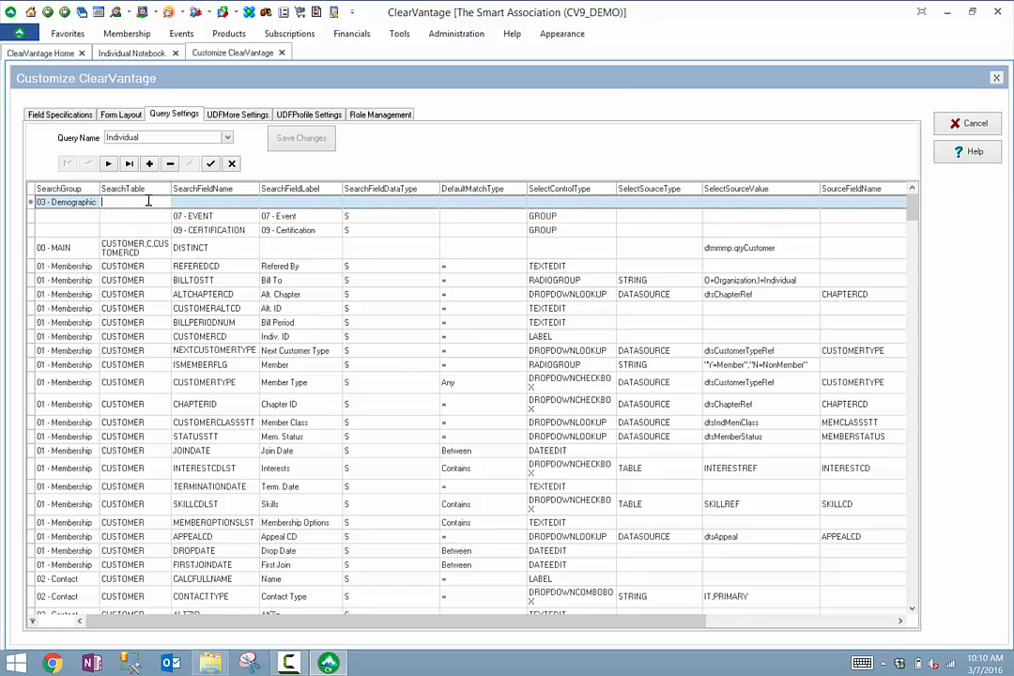
text(CUSTOMER)
click(234, 200)
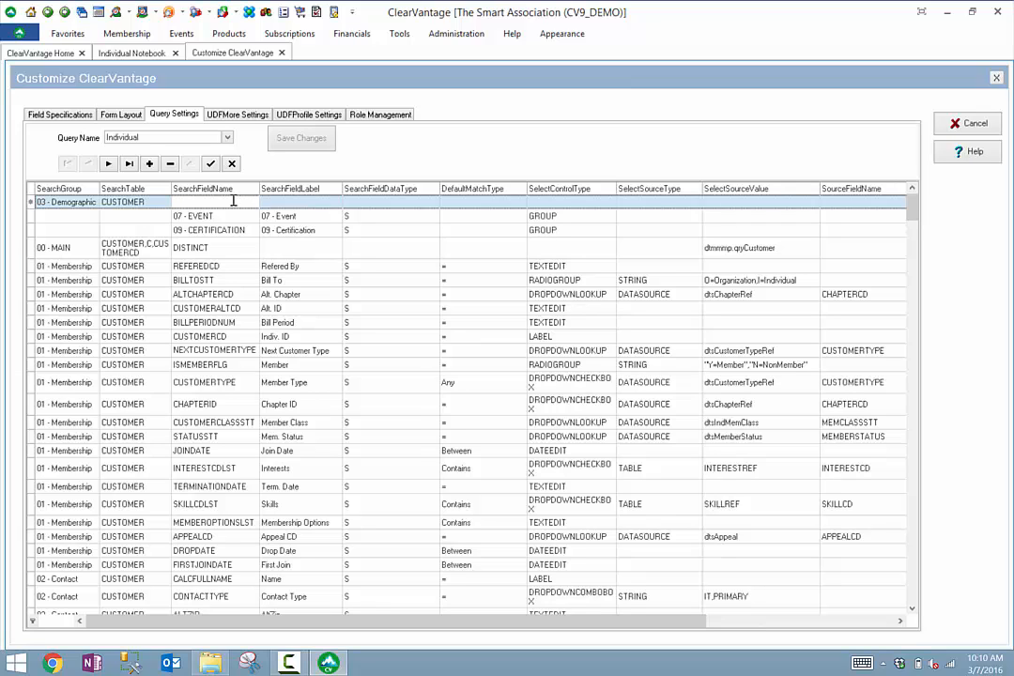
text(ISTRAINERFLG)
key(Tab)
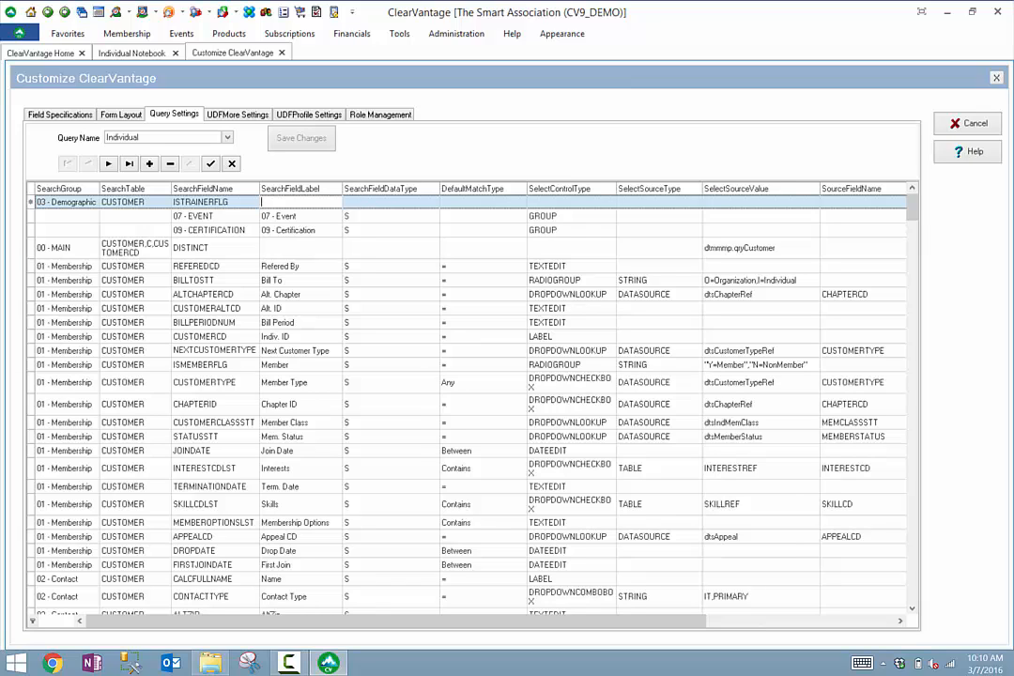
Label the new ISTRAINERFLG query field "Is Teacher?" and set its search field data type to S.
text(()
text(s Teacher)
text(?)
key(Tab)
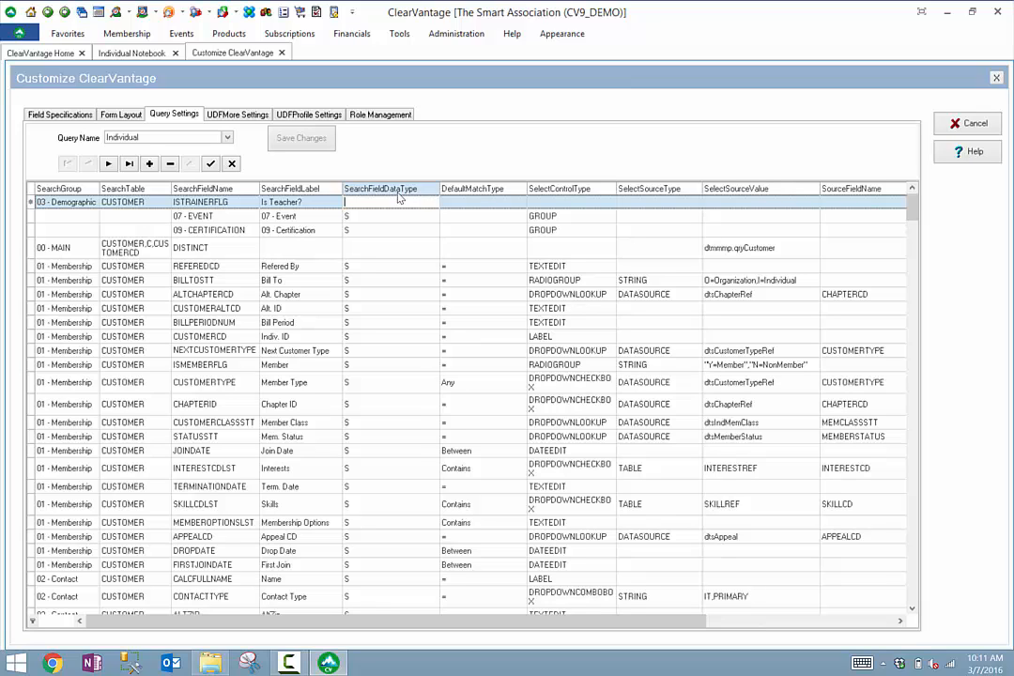
text(S)
click(490, 203)
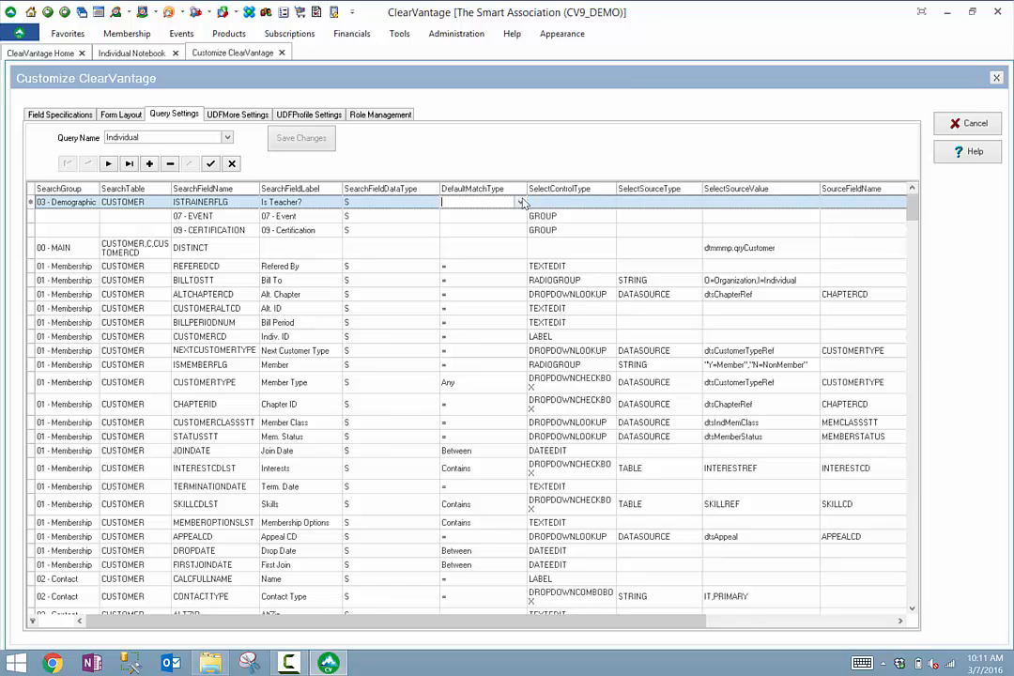
Set the Is Teacher? query field's default match type to = and its control type to CHECKBOX, leave the source columns blank, and post the record.
click(522, 204)
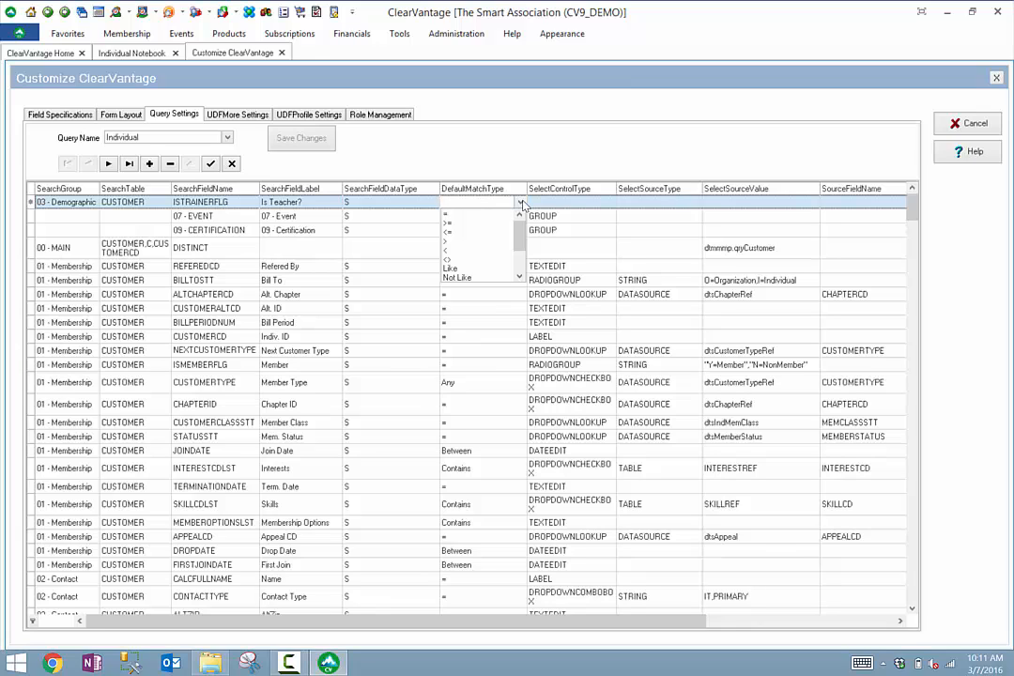
click(507, 214)
click(610, 202)
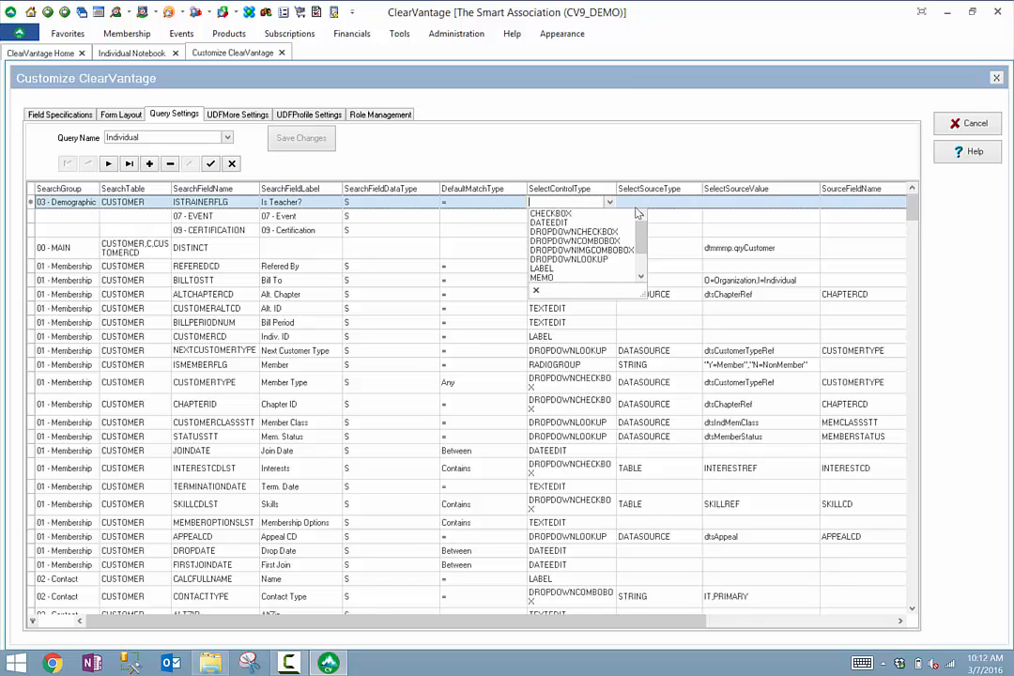
click(592, 215)
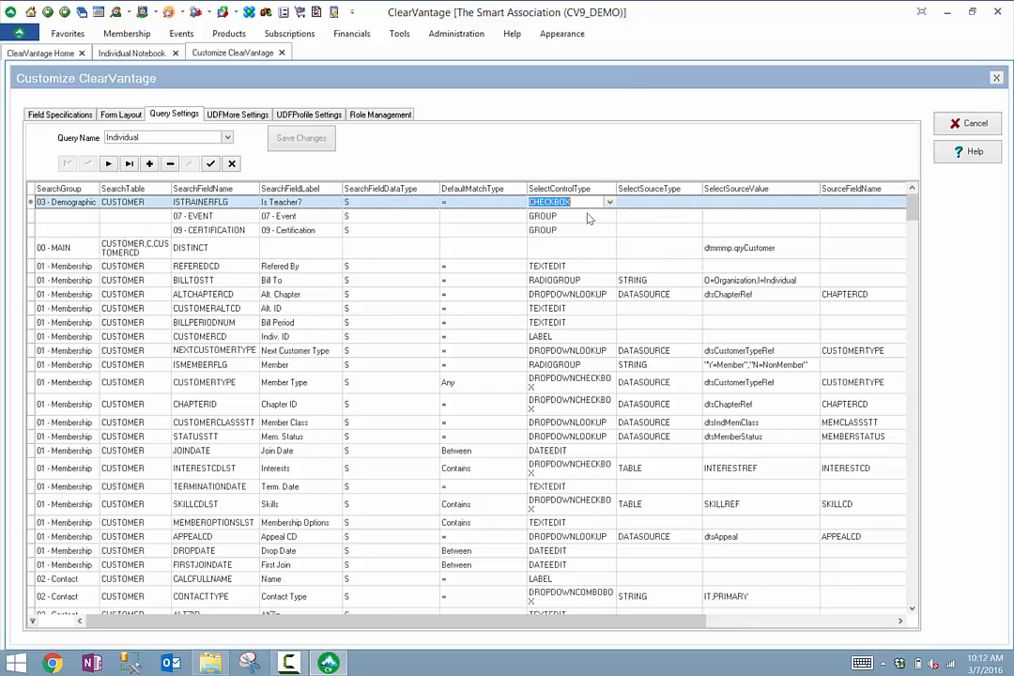
click(646, 205)
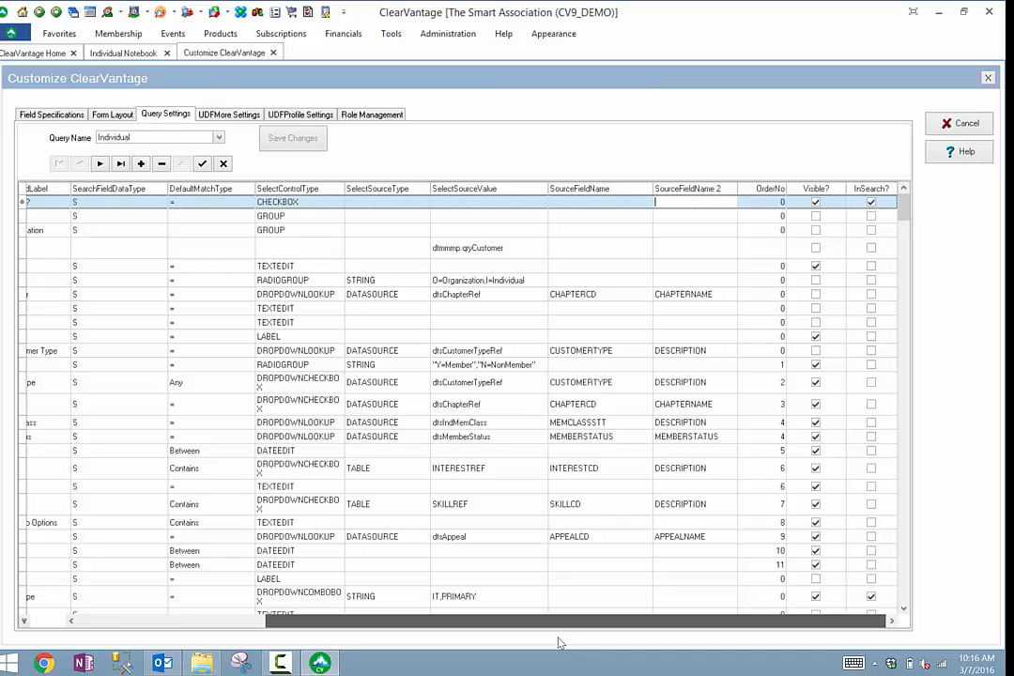
drag(561, 643, 236, 623)
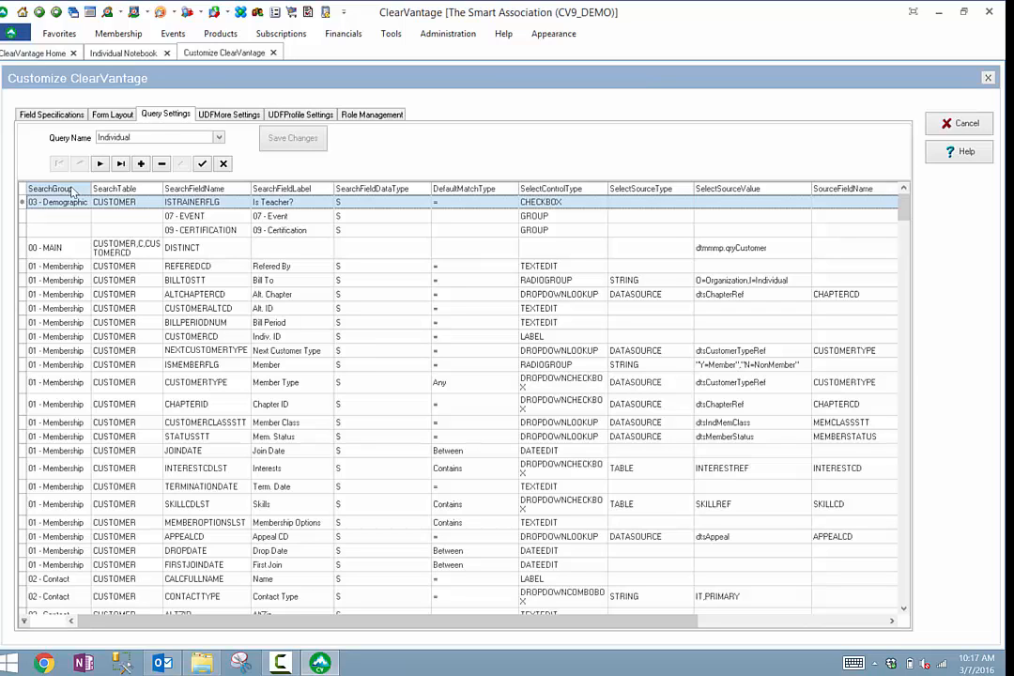
click(202, 164)
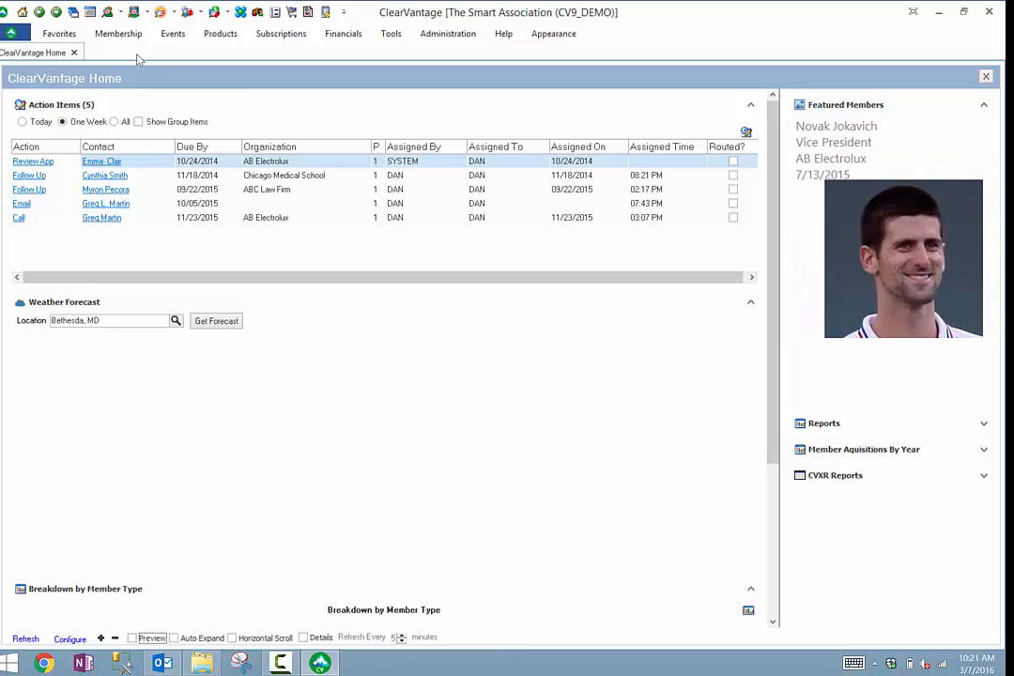
Run an individual query with the Is Teacher? criterion in the 03 - Demographic group checked.
click(131, 34)
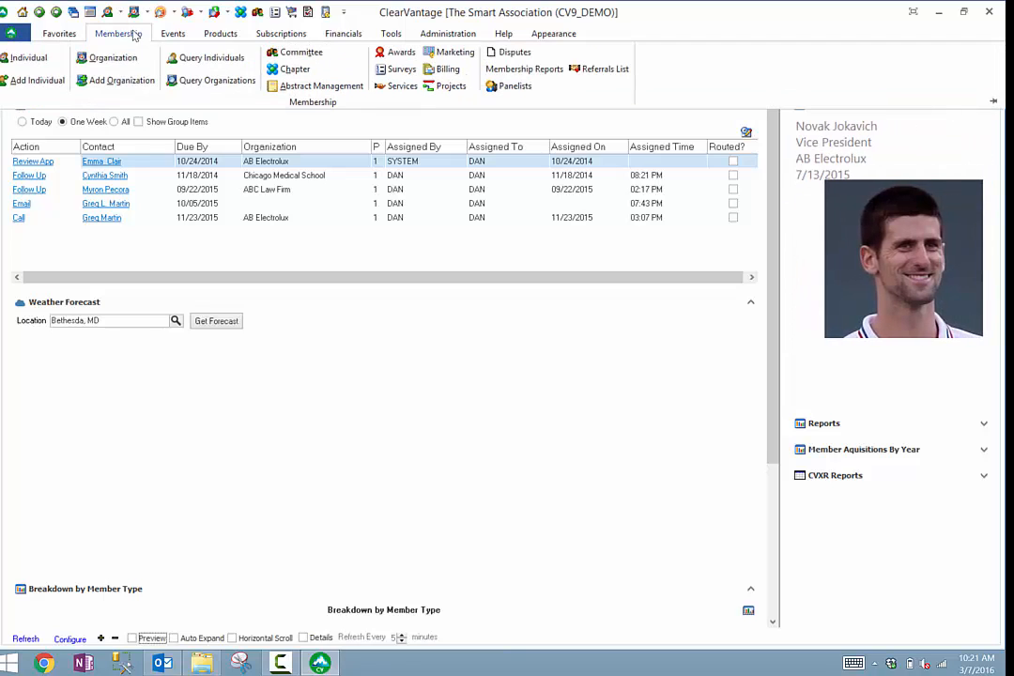
click(217, 59)
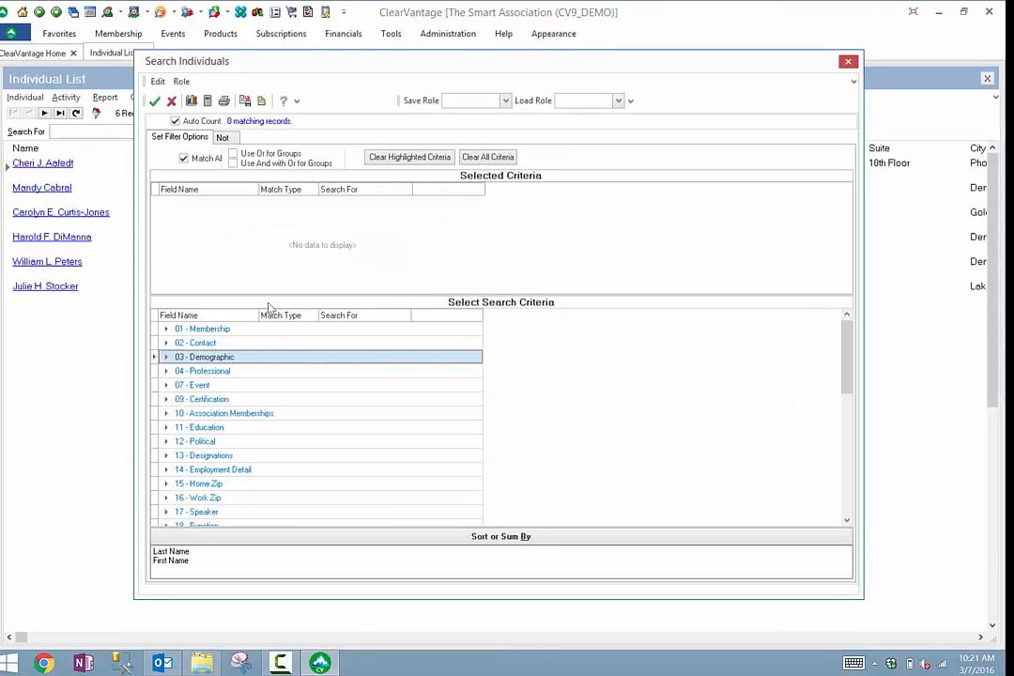
click(167, 358)
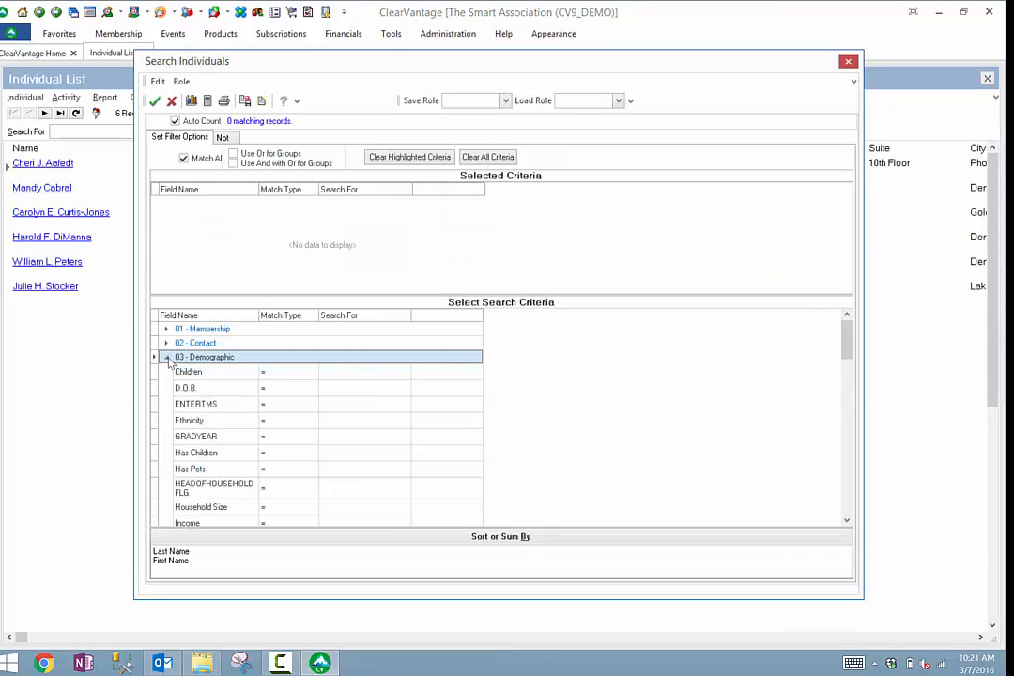
click(846, 520)
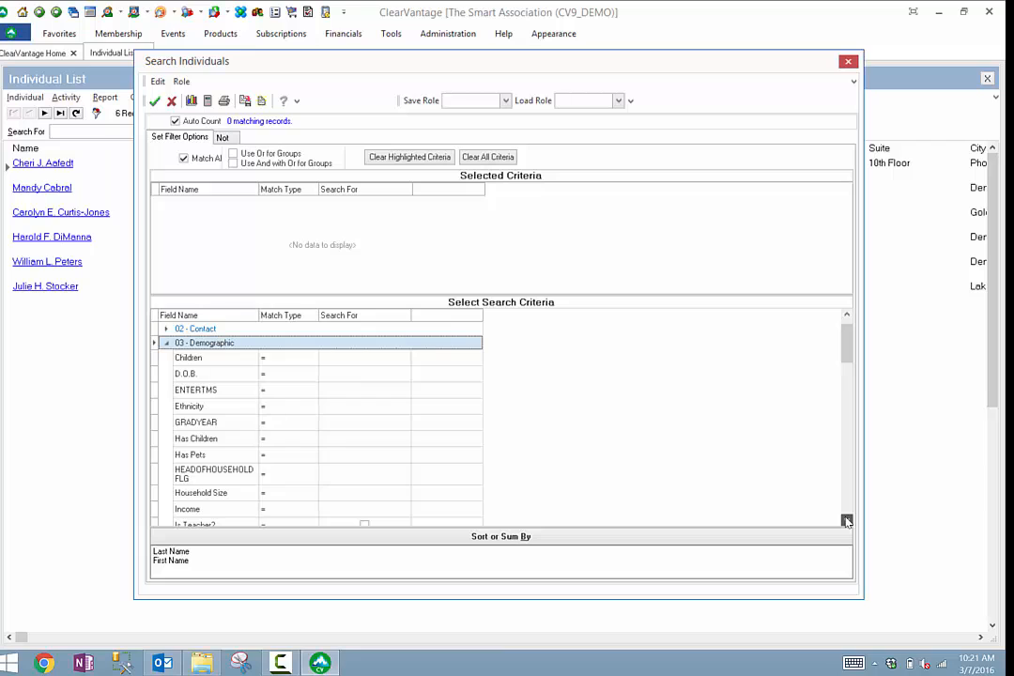
click(847, 520)
click(364, 465)
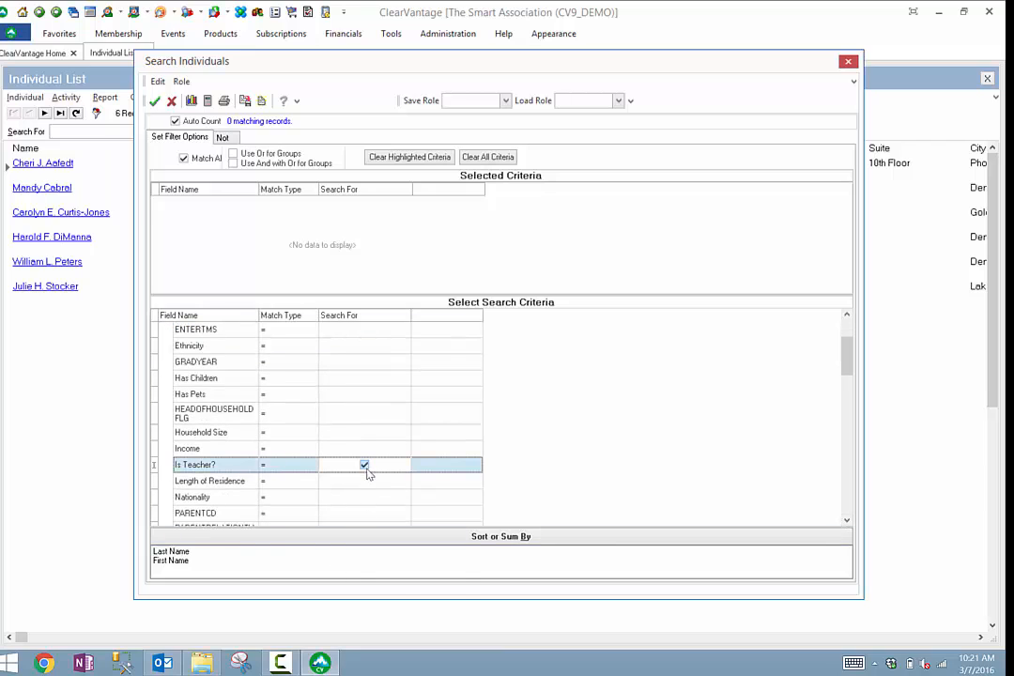
click(156, 102)
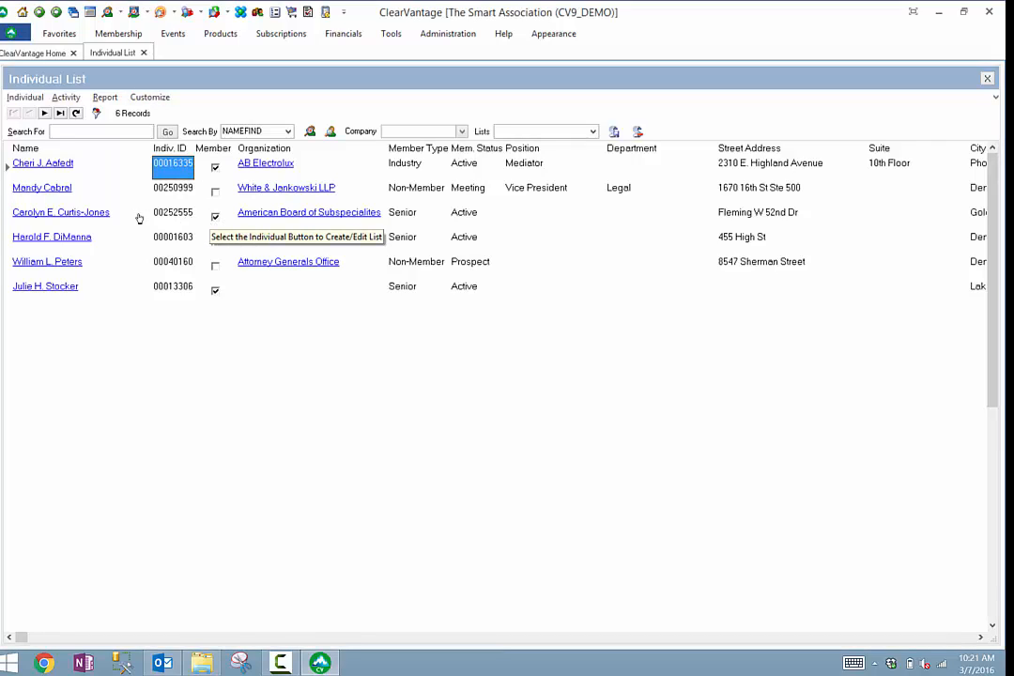
Open the first individual's record from the query results.
click(28, 161)
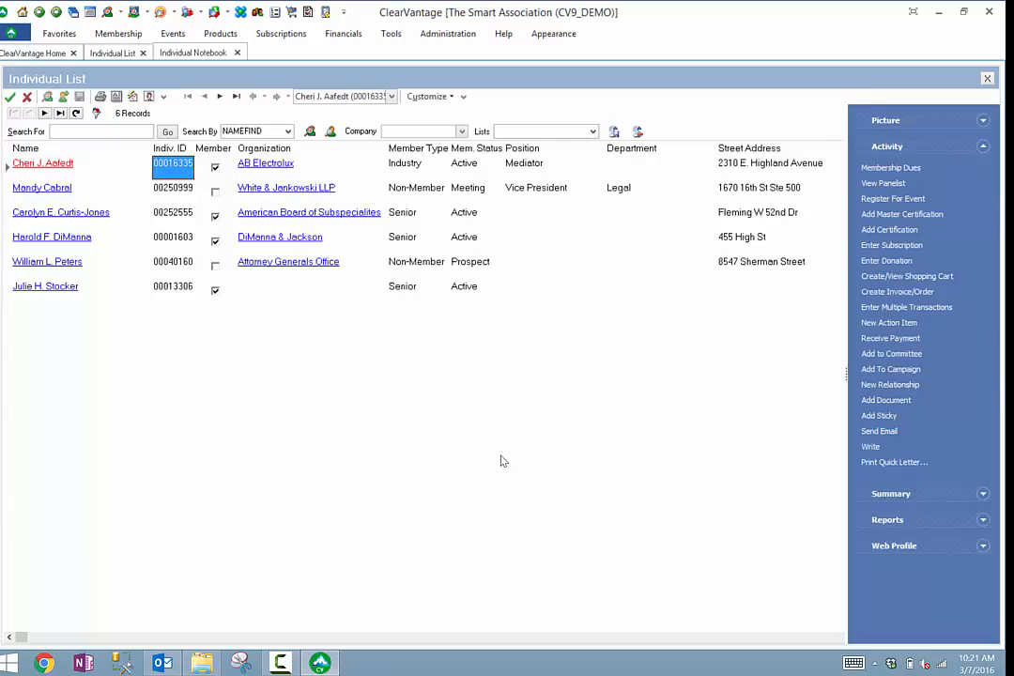